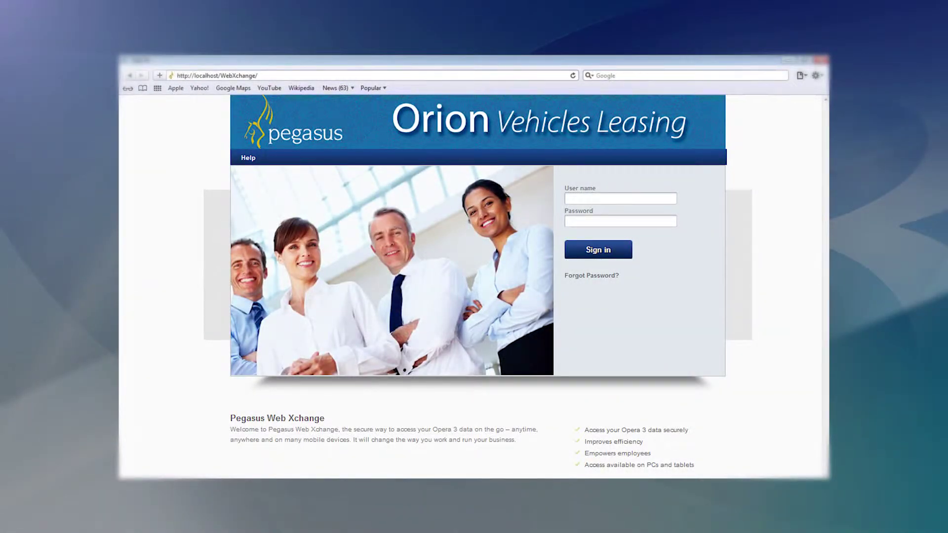
Sign in as the administrator with user name and password, and open Website settings
click(571, 197)
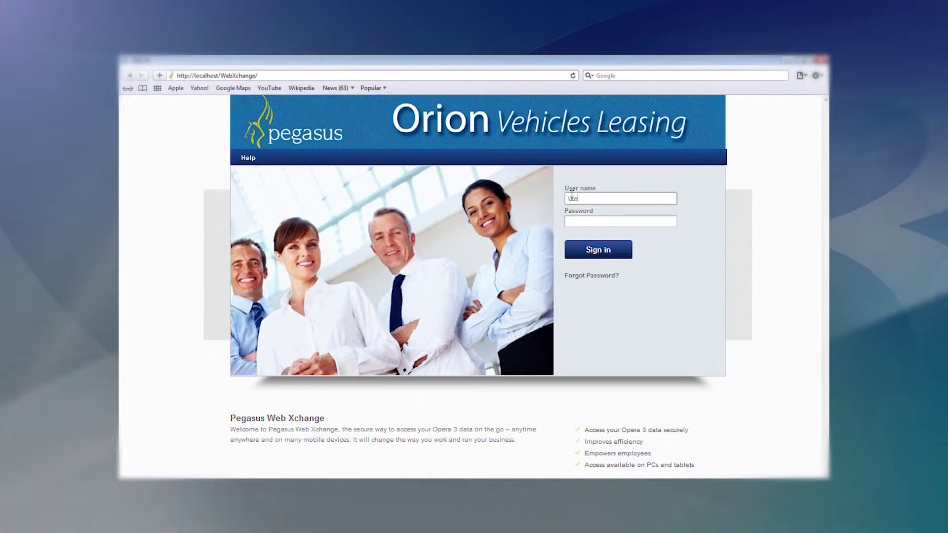
key(Tab)
text(passw)
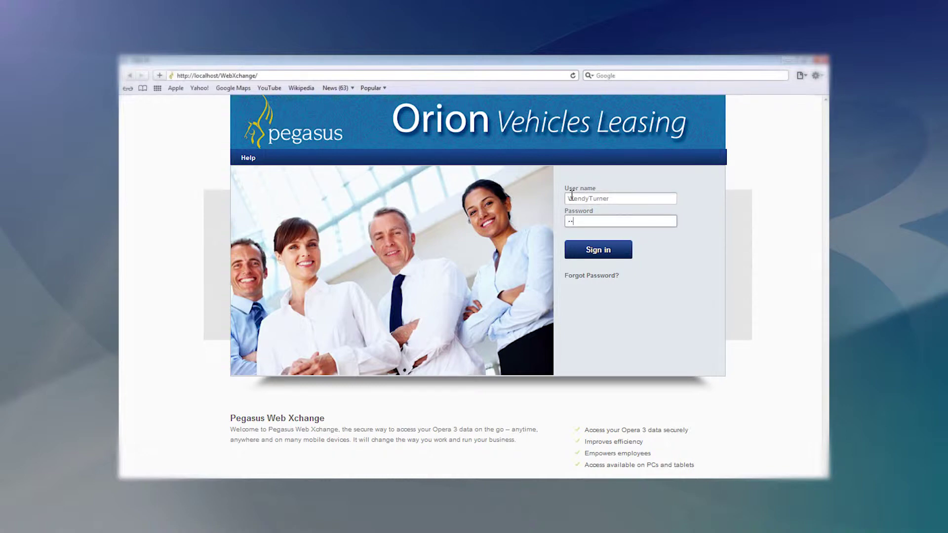
text(o)
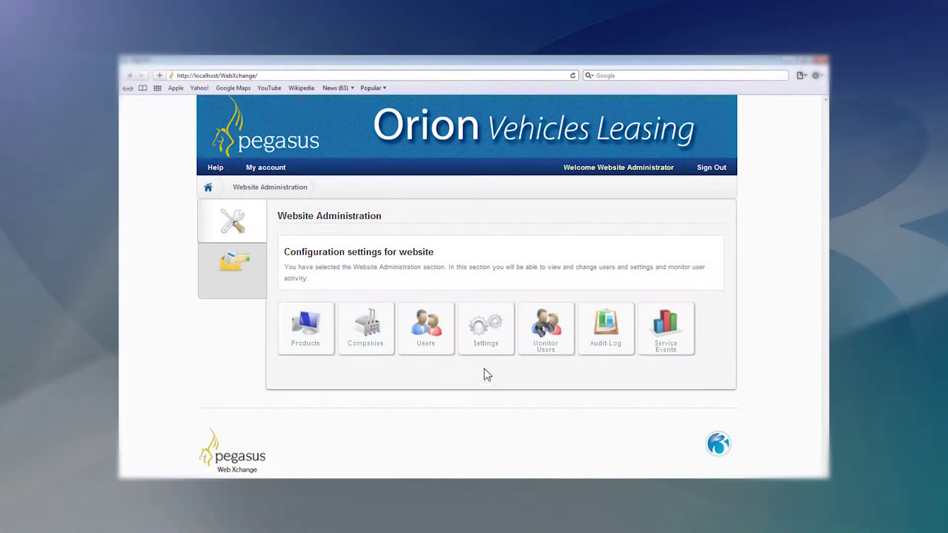
click(483, 349)
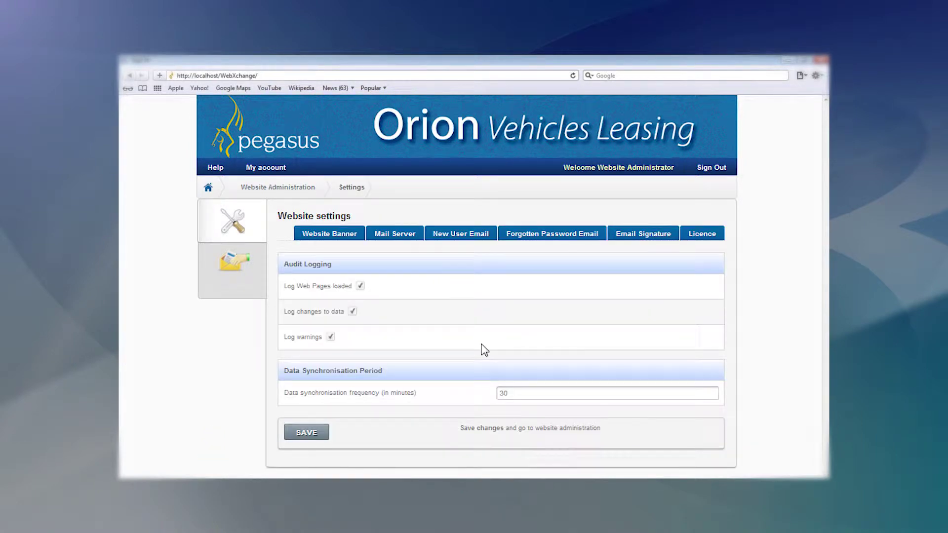
Review the Website Banner settings, then sign in as the employee to view My Details
click(327, 241)
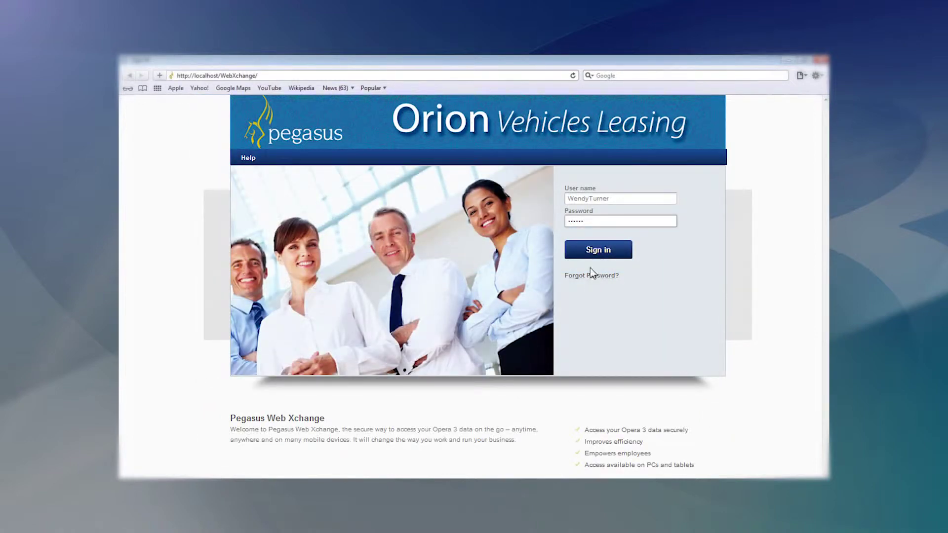
click(593, 260)
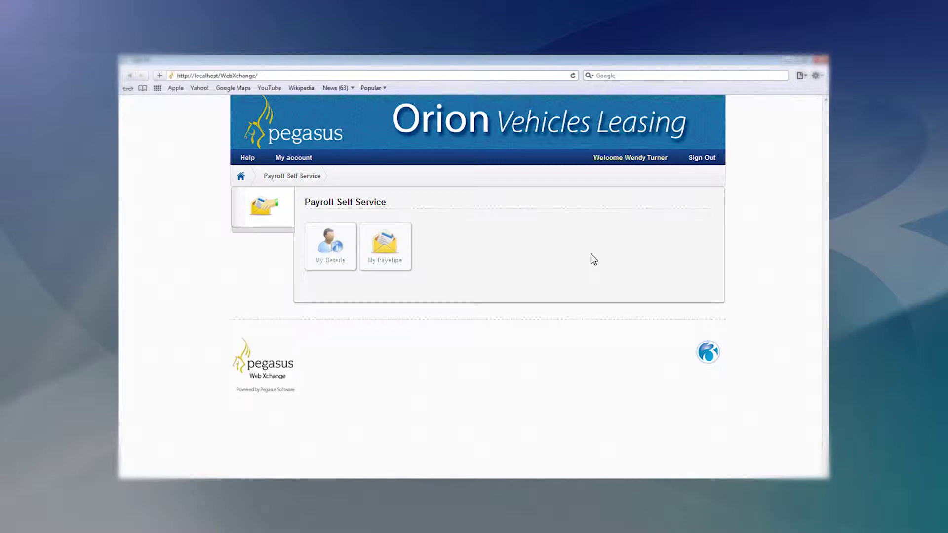
click(326, 269)
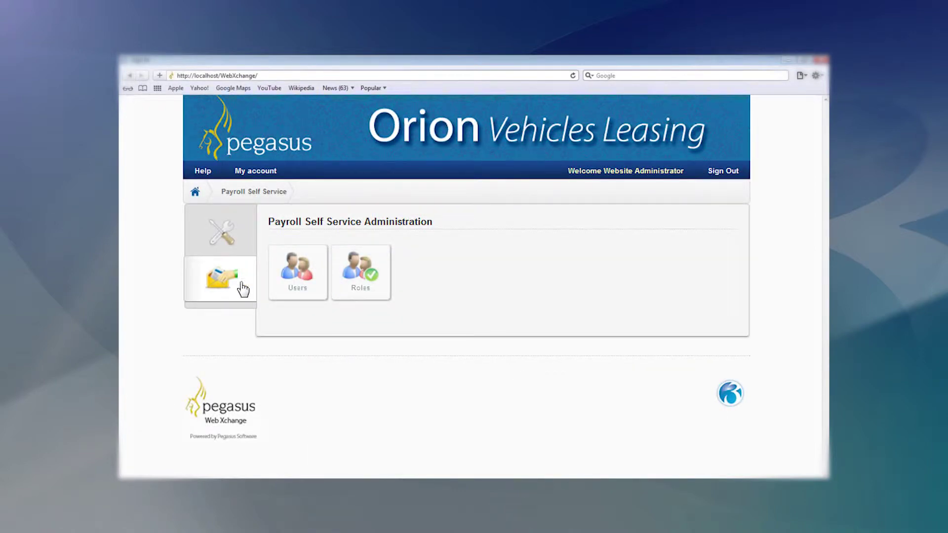
Keep Full Access for My Contacts and My Bank Account on the Employee role
click(357, 290)
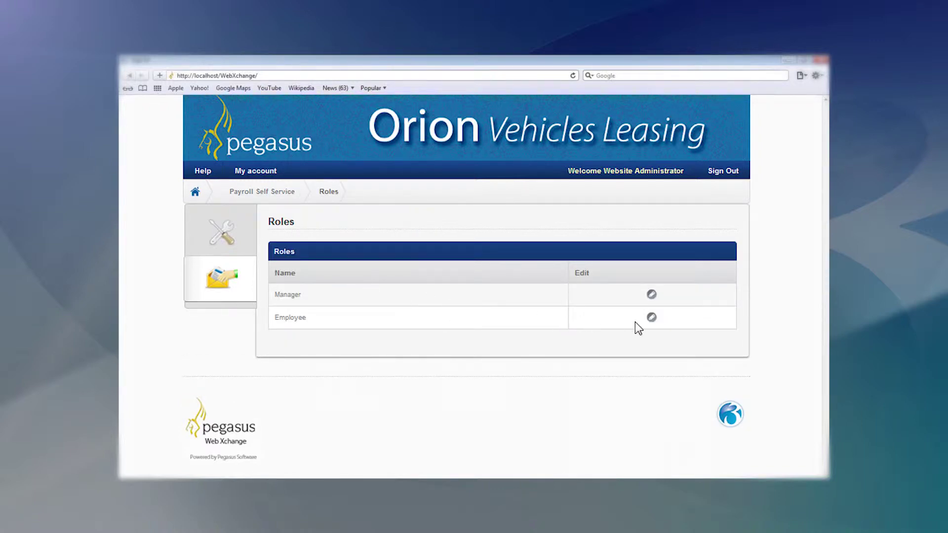
click(651, 320)
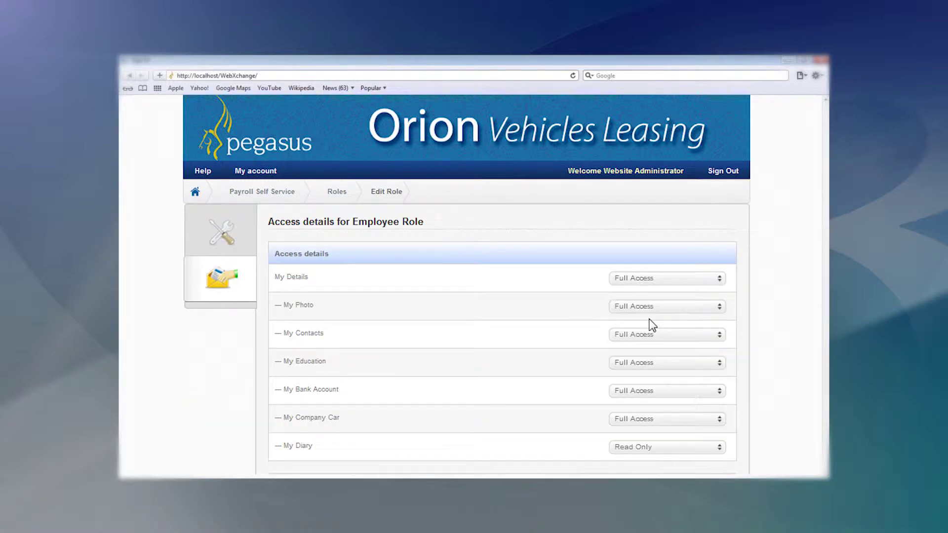
click(670, 335)
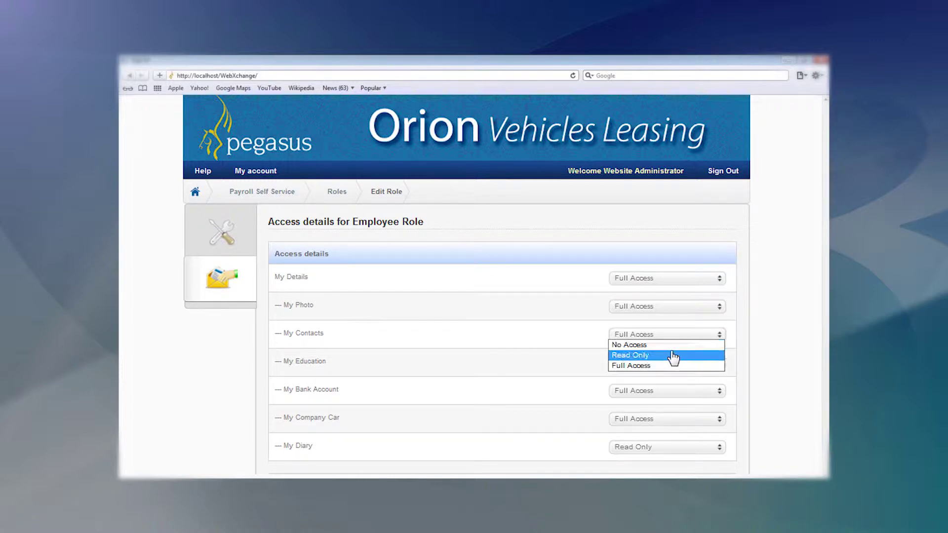
click(674, 389)
click(676, 394)
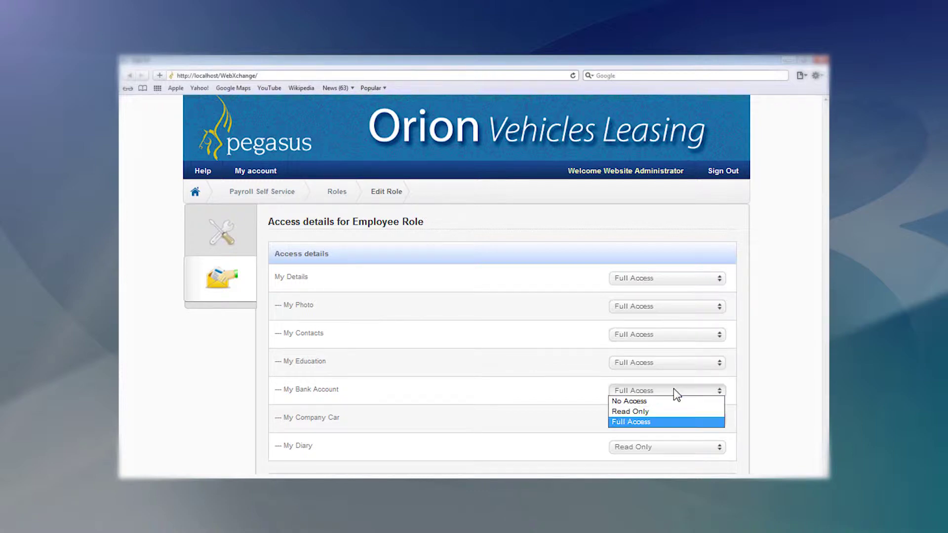
click(674, 422)
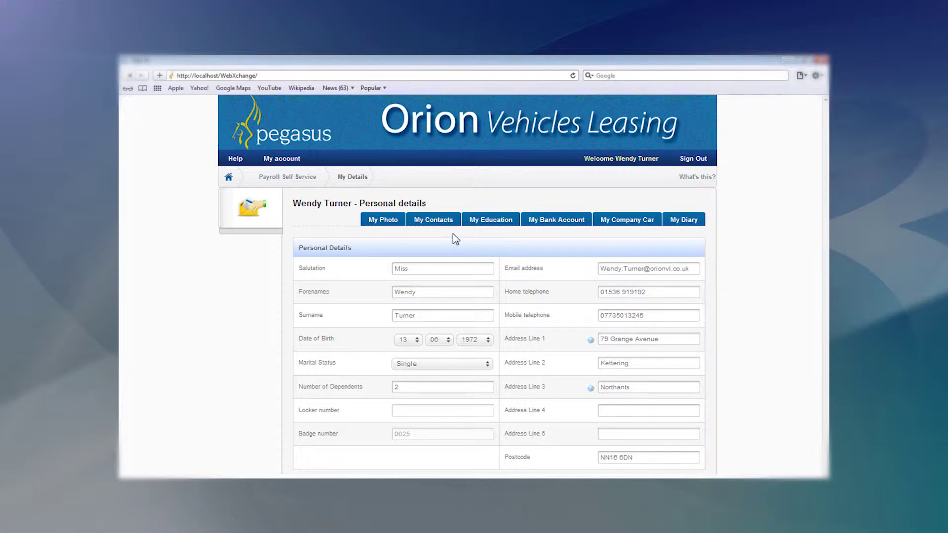
Give the first contact a new forename and surname, set the relationship to Father, and save
click(446, 223)
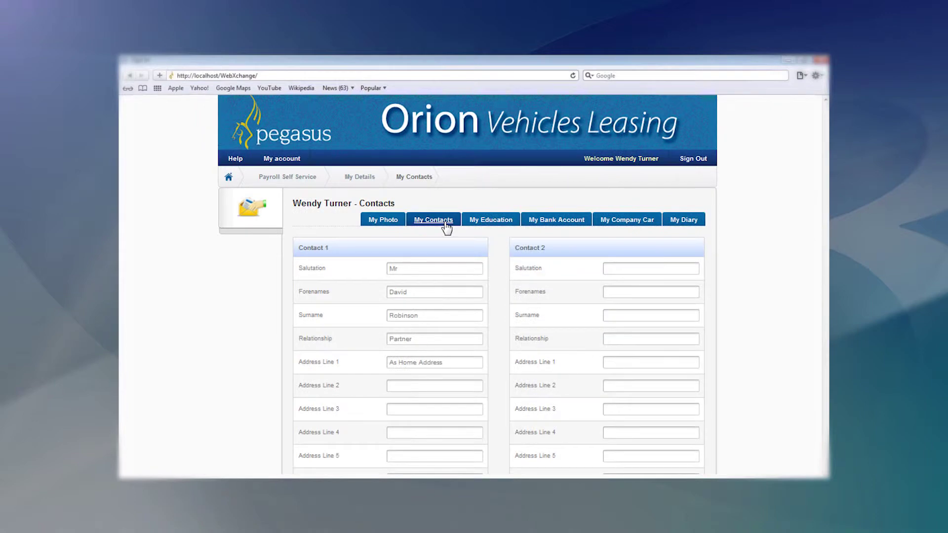
drag(421, 290, 395, 291)
key(Tab)
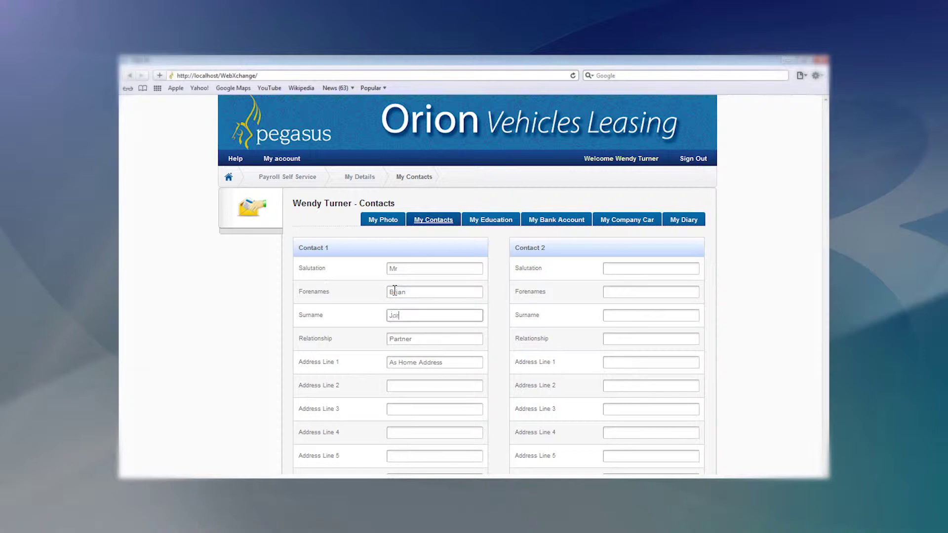
key(Tab)
text(Father)
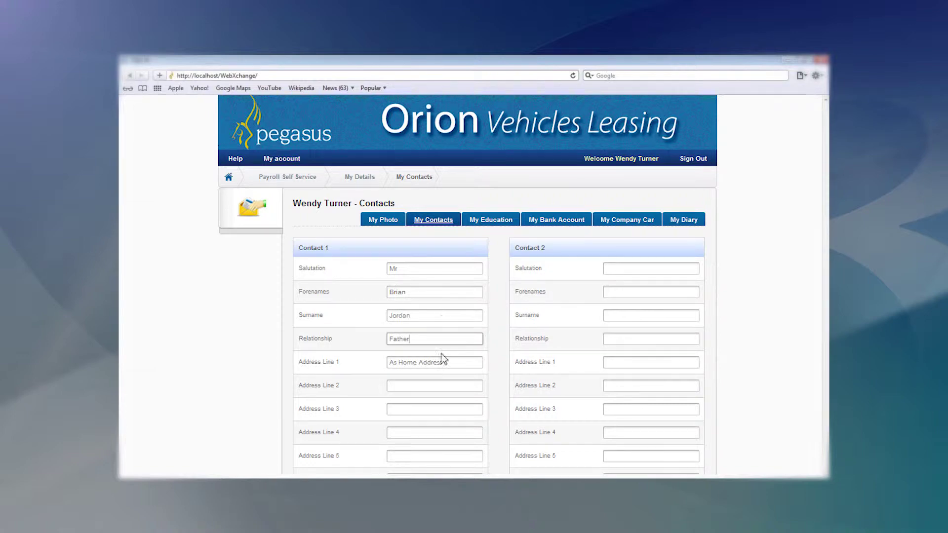
scroll(446, 367, down, 4)
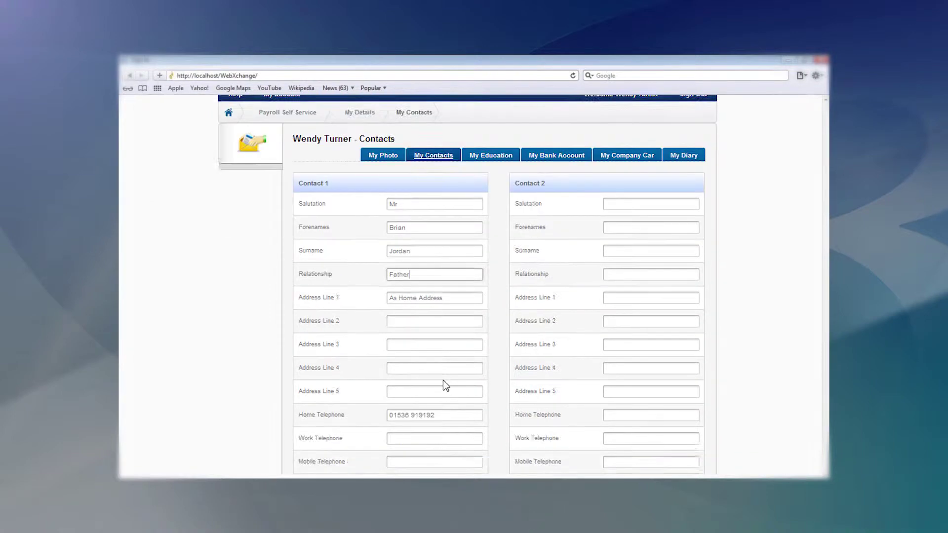
click(328, 446)
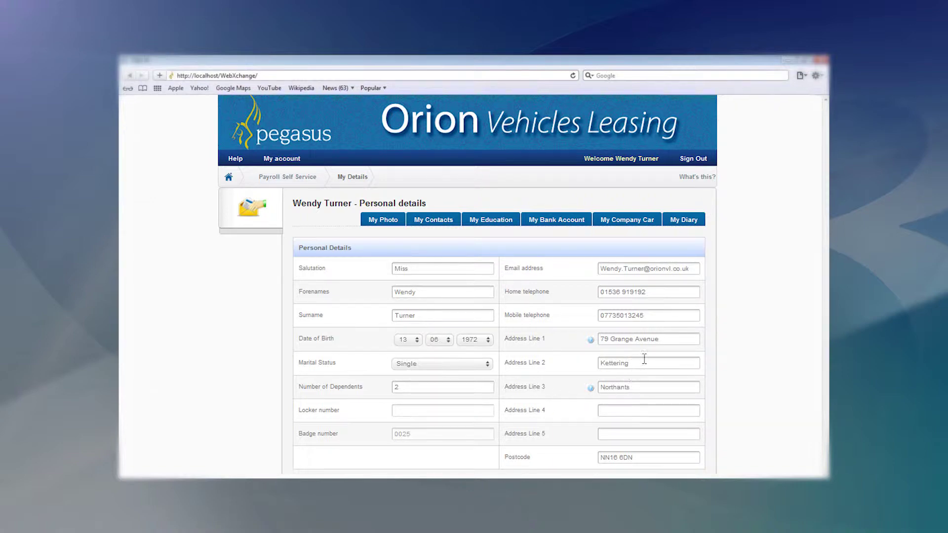
Amend the employee's first address line and postcode, and save Personal Details
drag(659, 339, 595, 346)
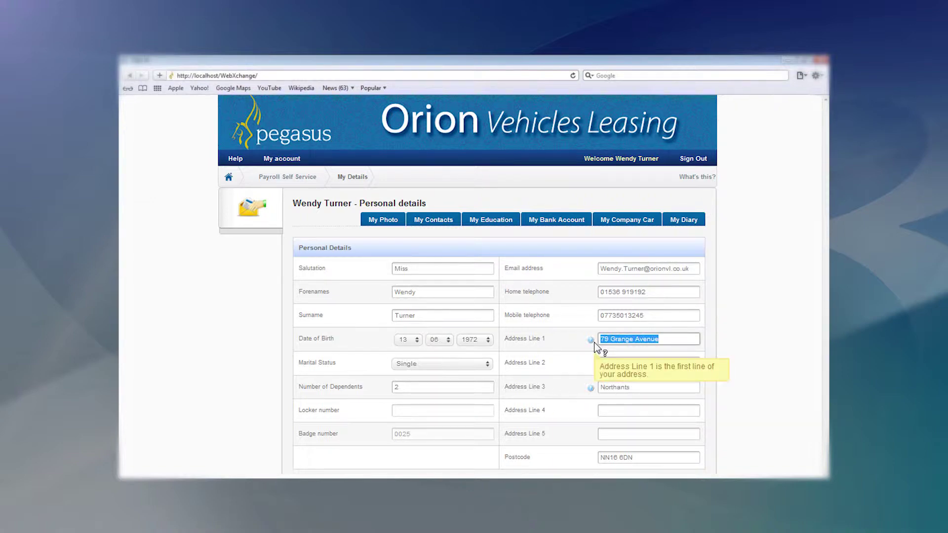
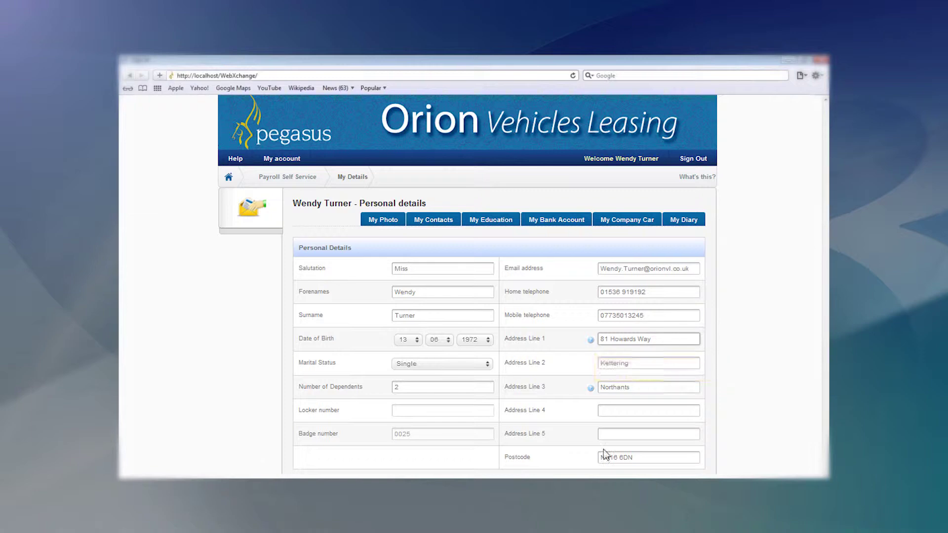
drag(634, 460, 622, 459)
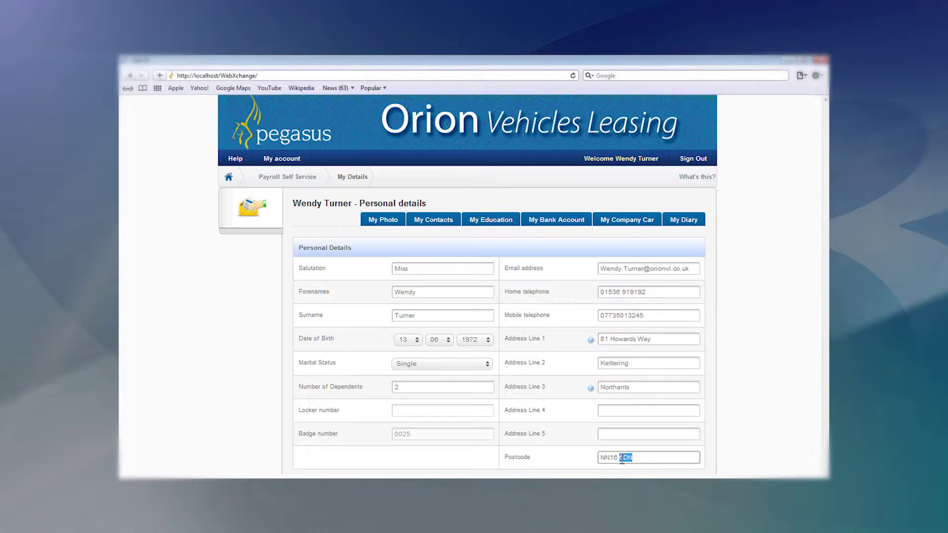
text(5RT)
scroll(622, 460, down, 5)
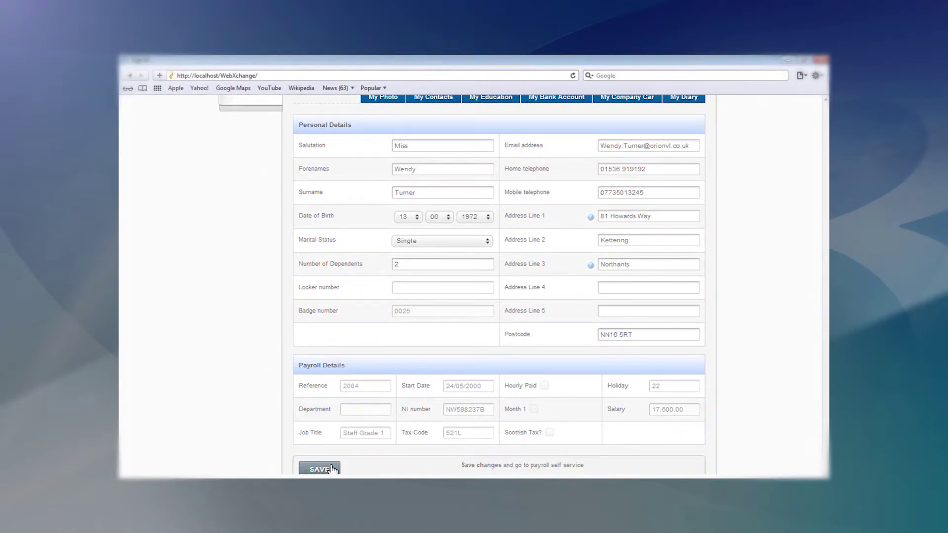
click(332, 469)
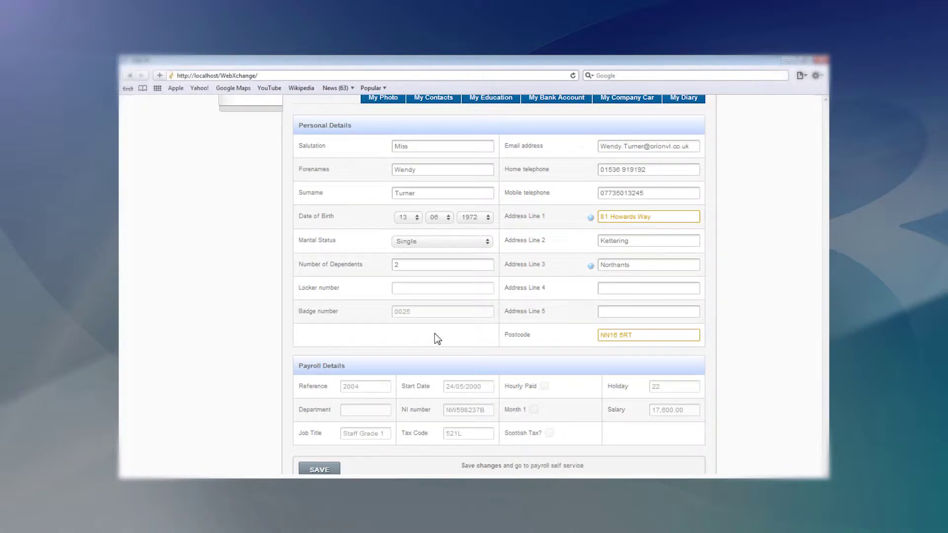
scroll(451, 296, up, 2)
scroll(483, 167, up, 3)
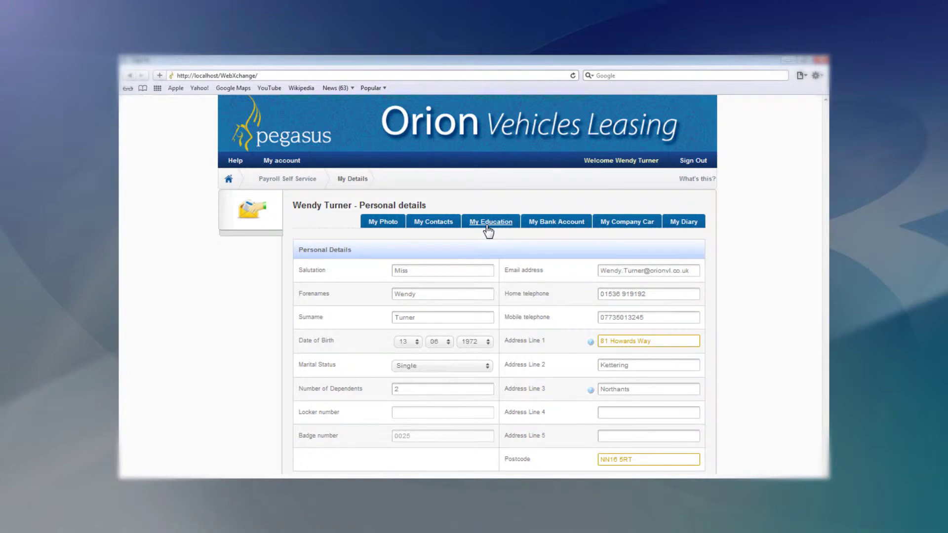
Review Further Education Details ('Open University Administration HND'), then go to the bank account page
click(489, 223)
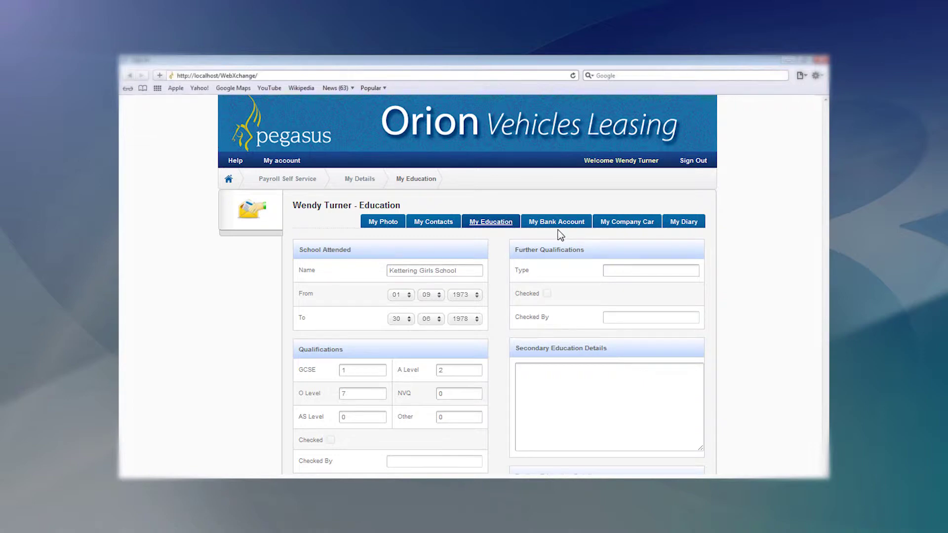
scroll(560, 269, down, 2)
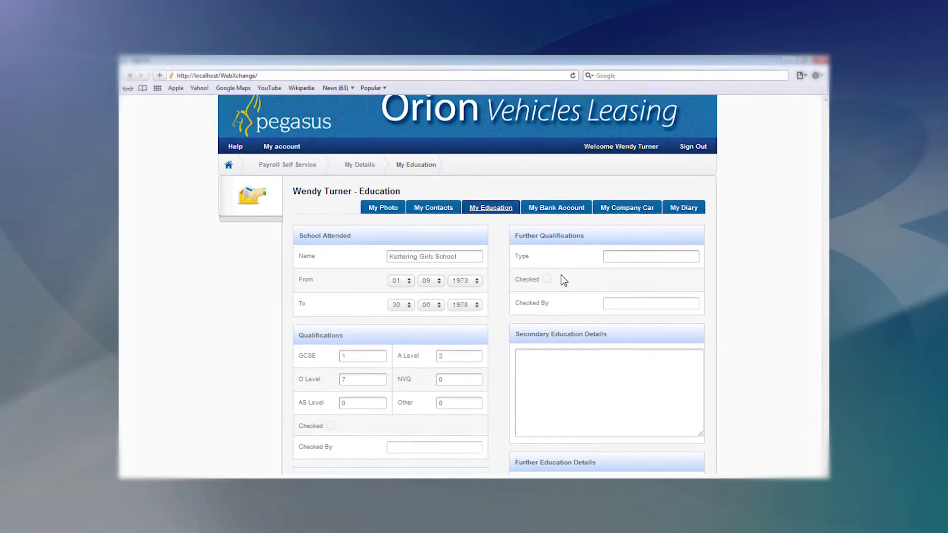
scroll(562, 277, down, 2)
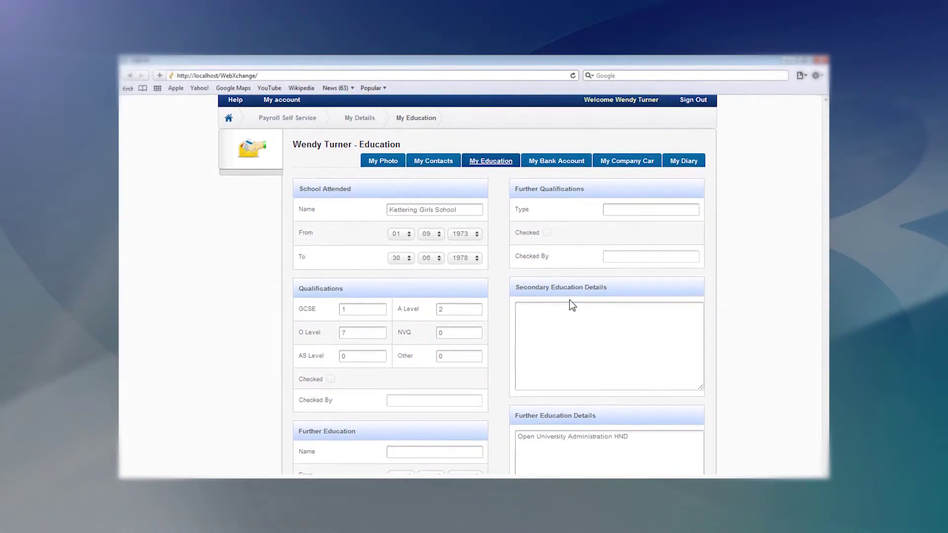
click(635, 422)
drag(637, 423, 517, 425)
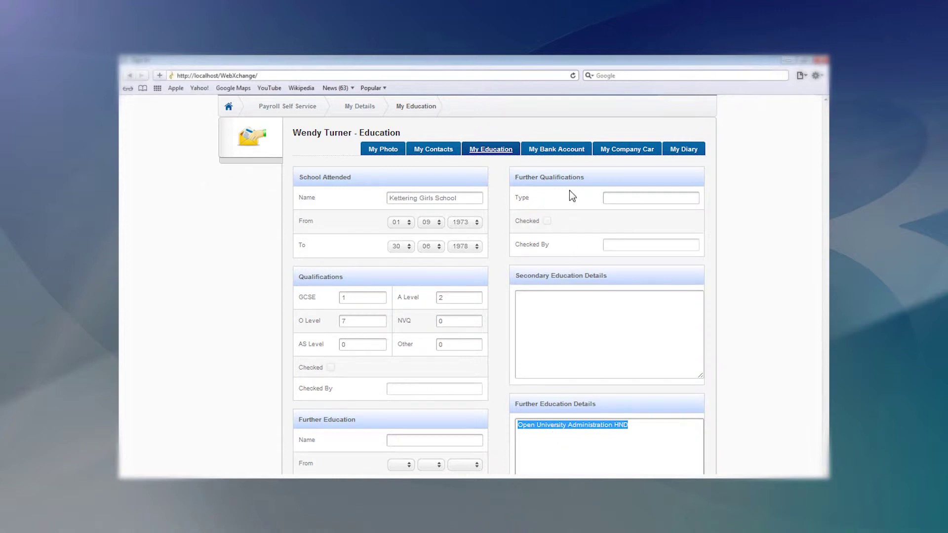
click(559, 154)
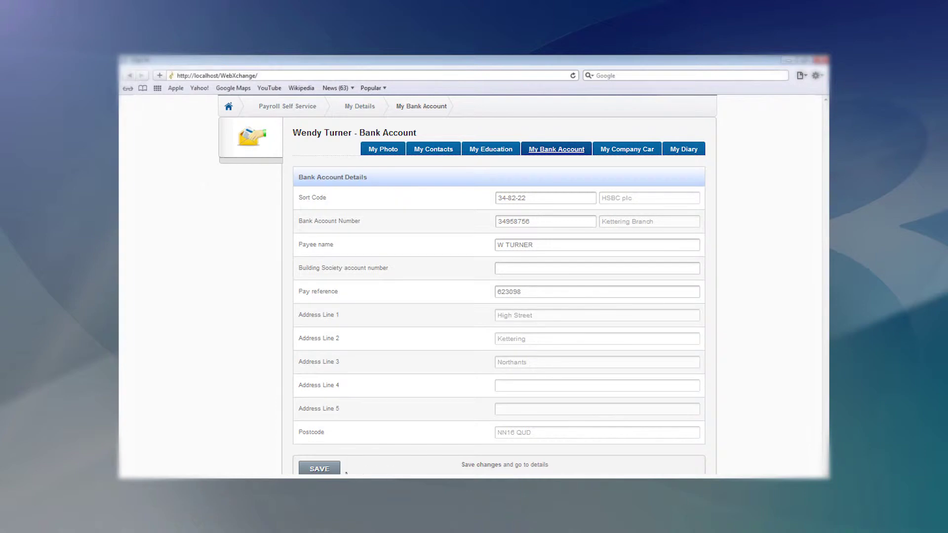
Save the bank account details and go to the employee's diary
click(319, 469)
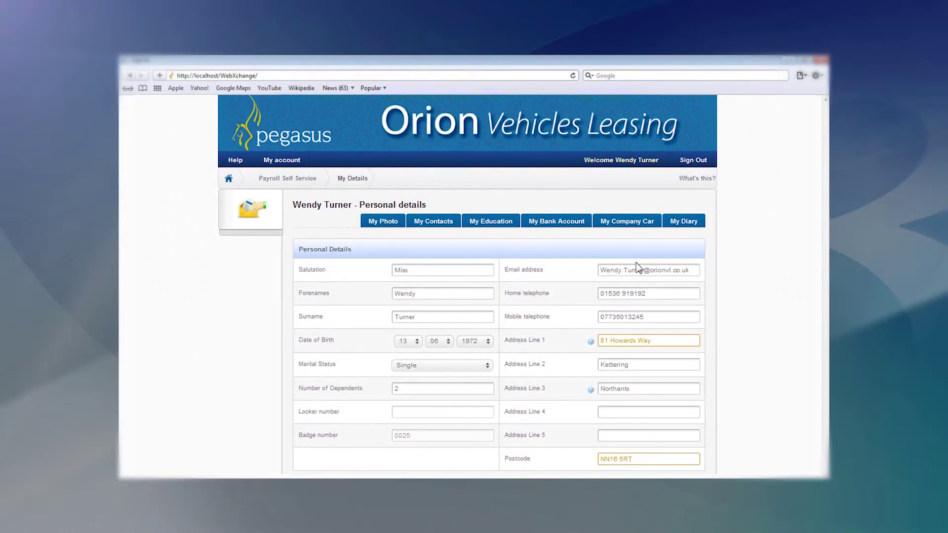
click(684, 222)
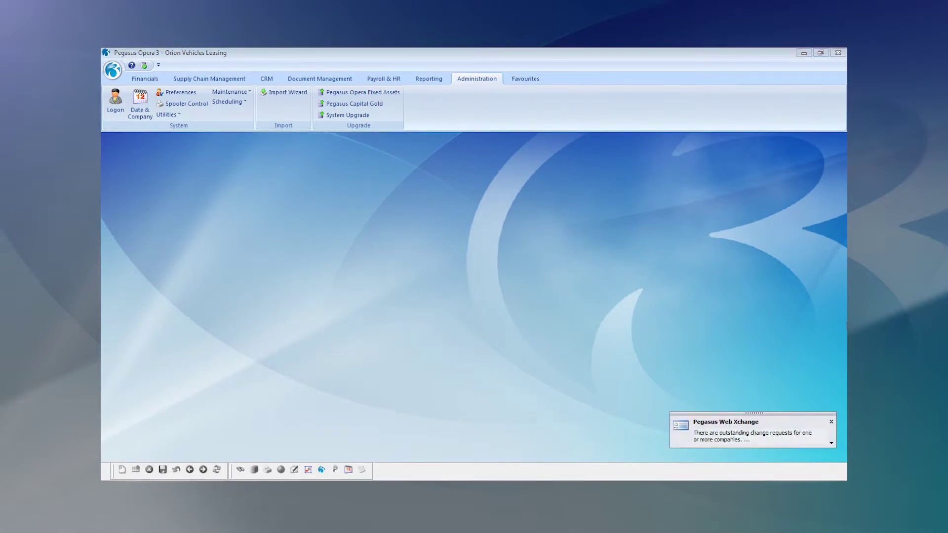
Import change requests 1, 3 and 5, reject requests 2, 4, 6 and 7, and confirm
click(832, 422)
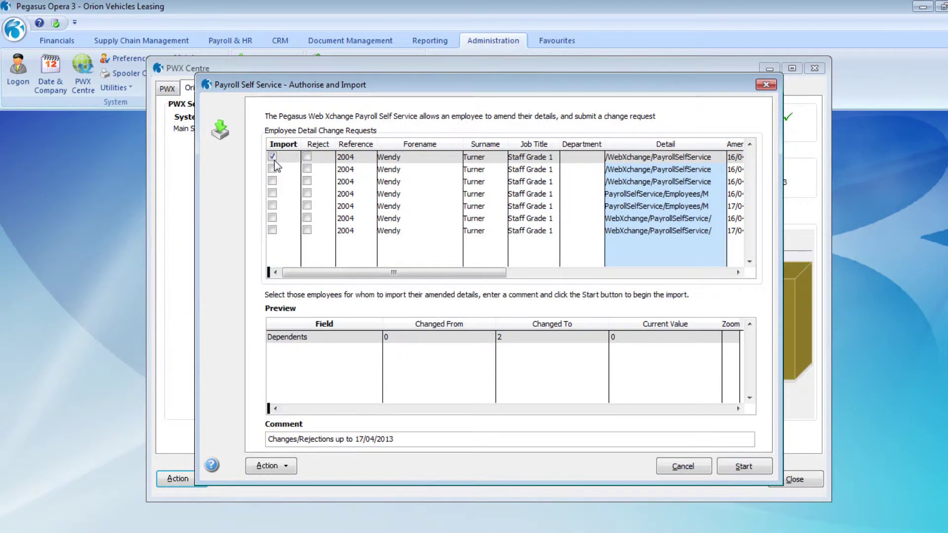
click(306, 169)
click(272, 181)
click(307, 194)
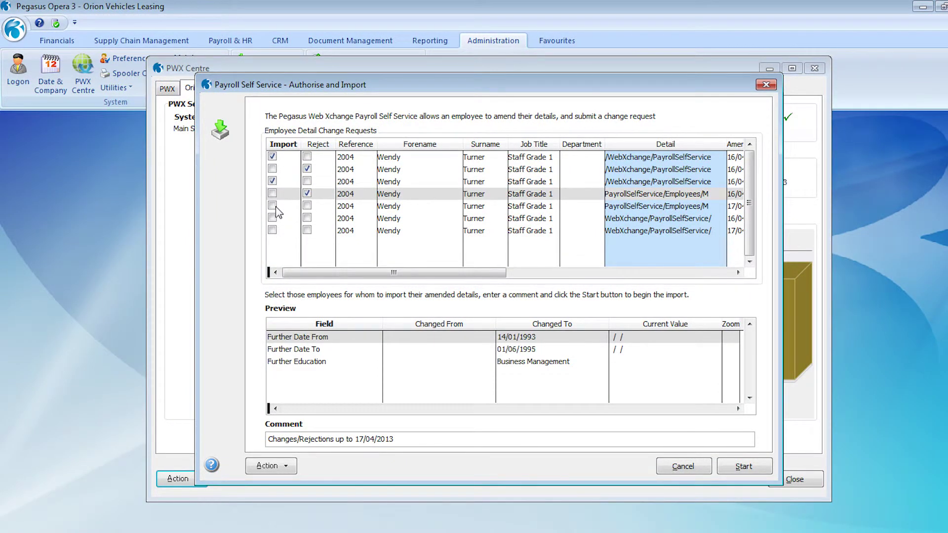
click(272, 205)
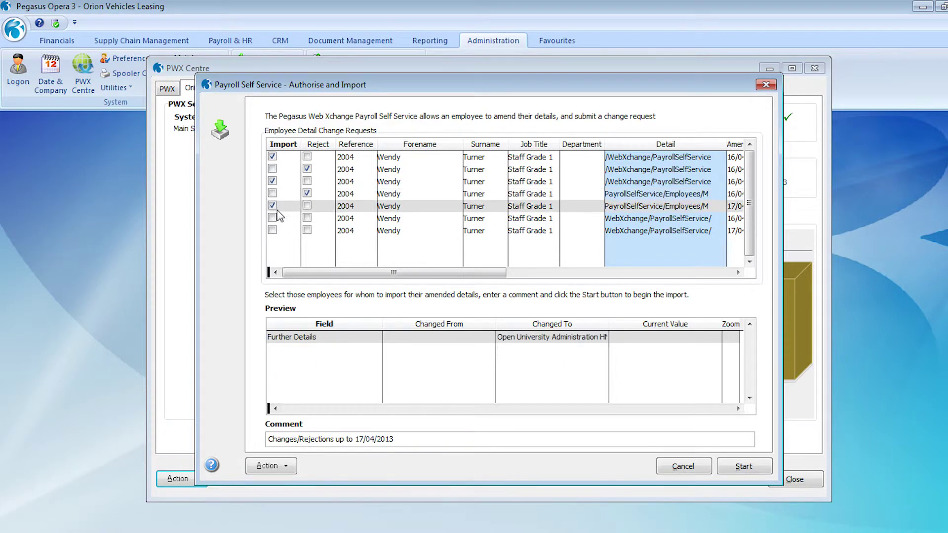
click(307, 217)
click(307, 230)
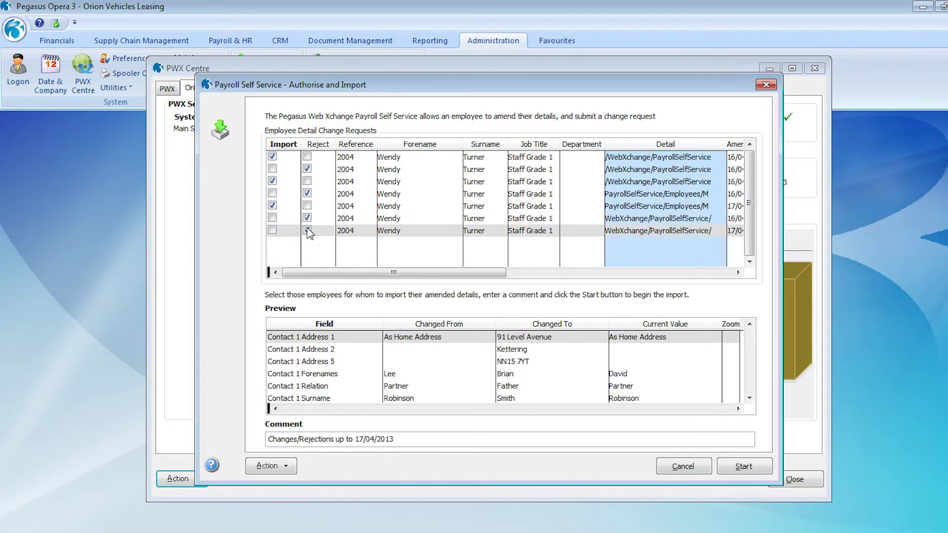
click(732, 470)
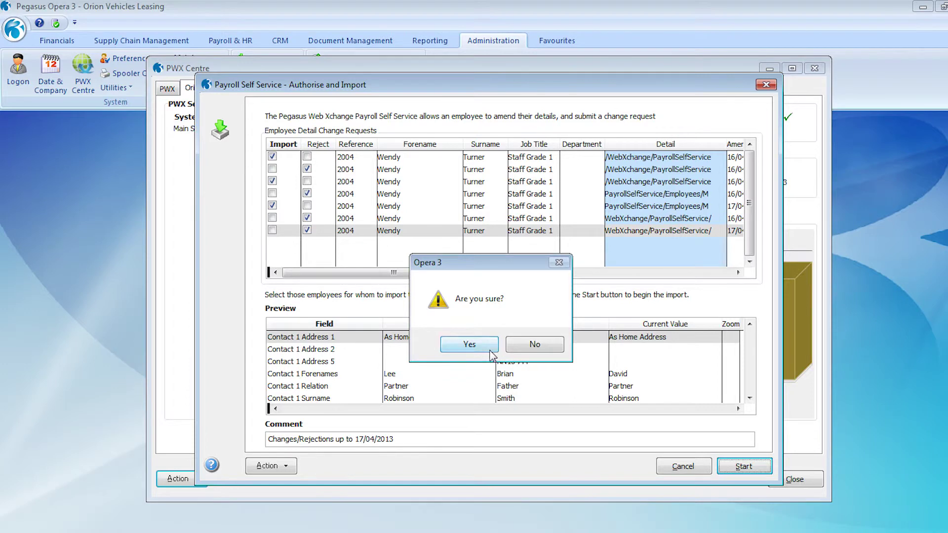
click(493, 350)
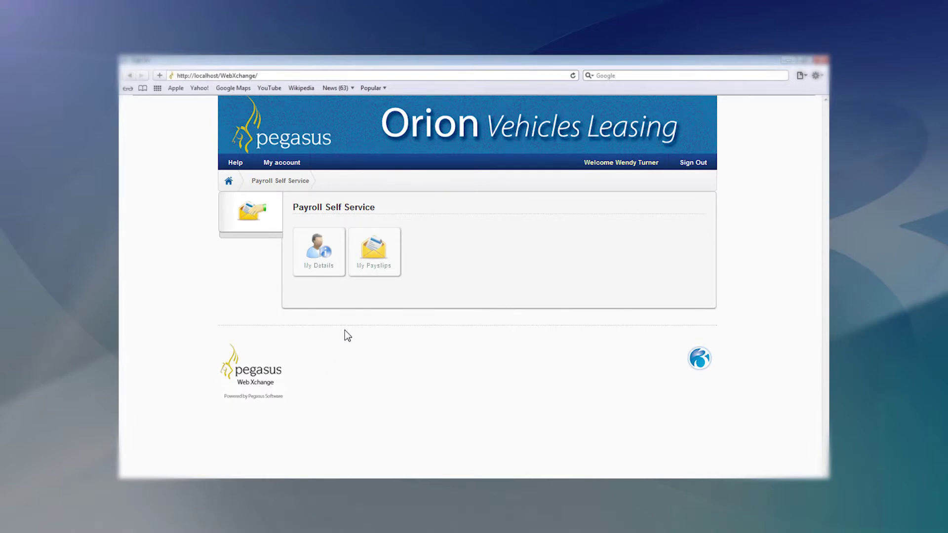
View the latest payslip, then the 31/01/2013 and 31/10/2012 previous payslips
click(374, 253)
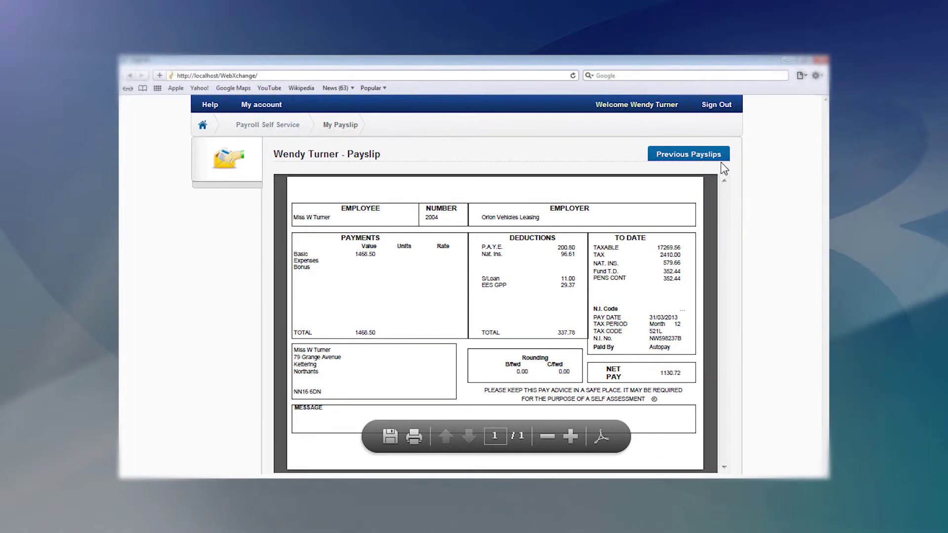
click(711, 162)
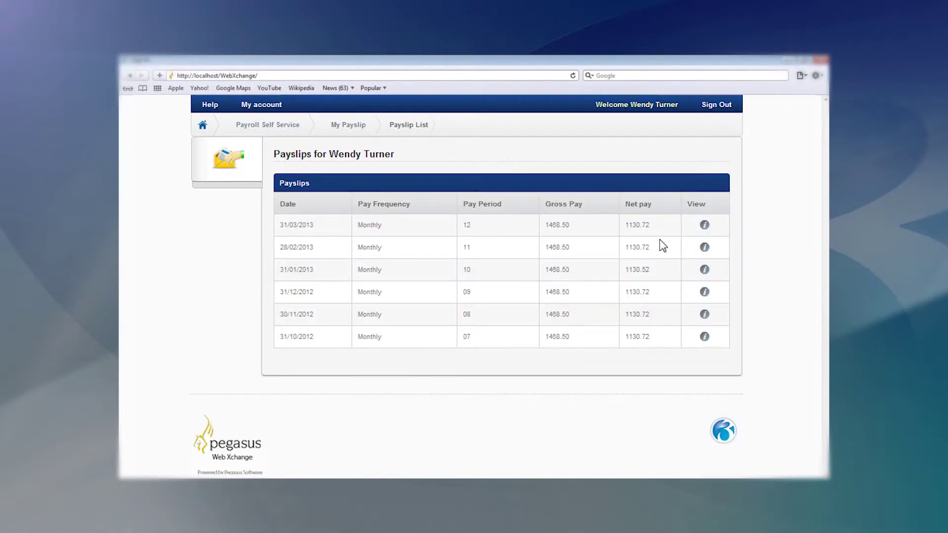
click(705, 270)
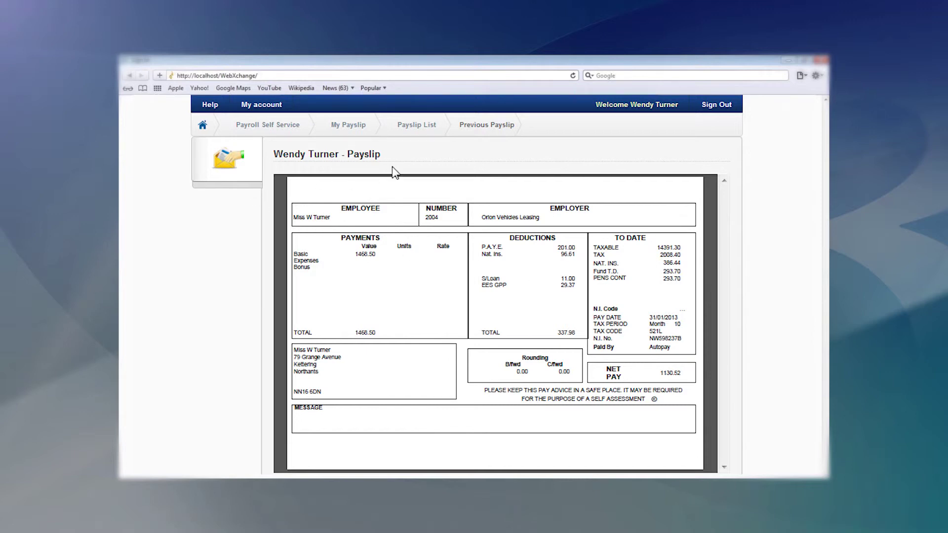
click(426, 125)
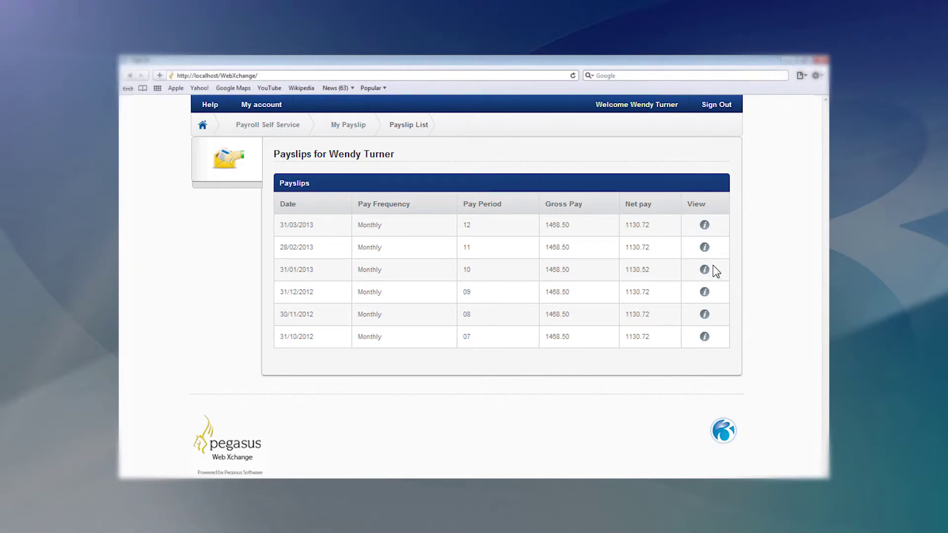
click(705, 336)
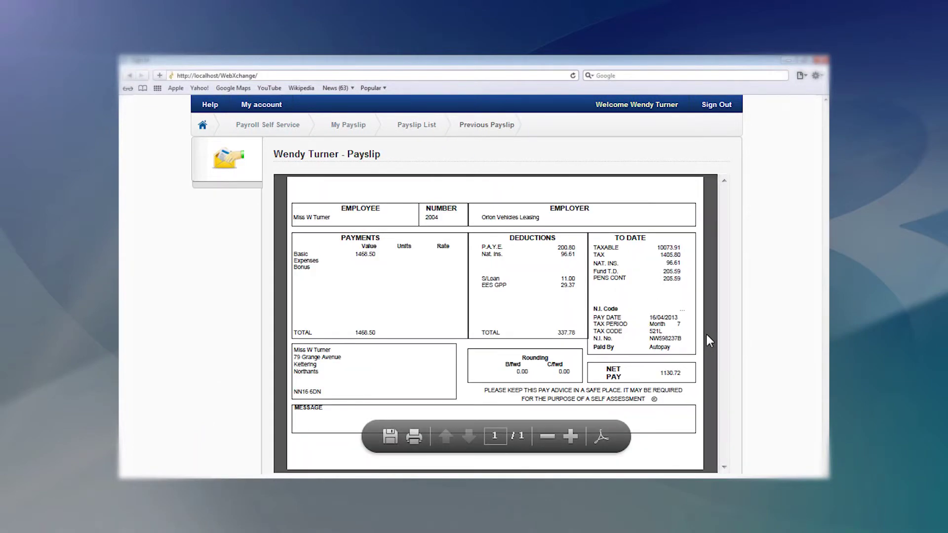